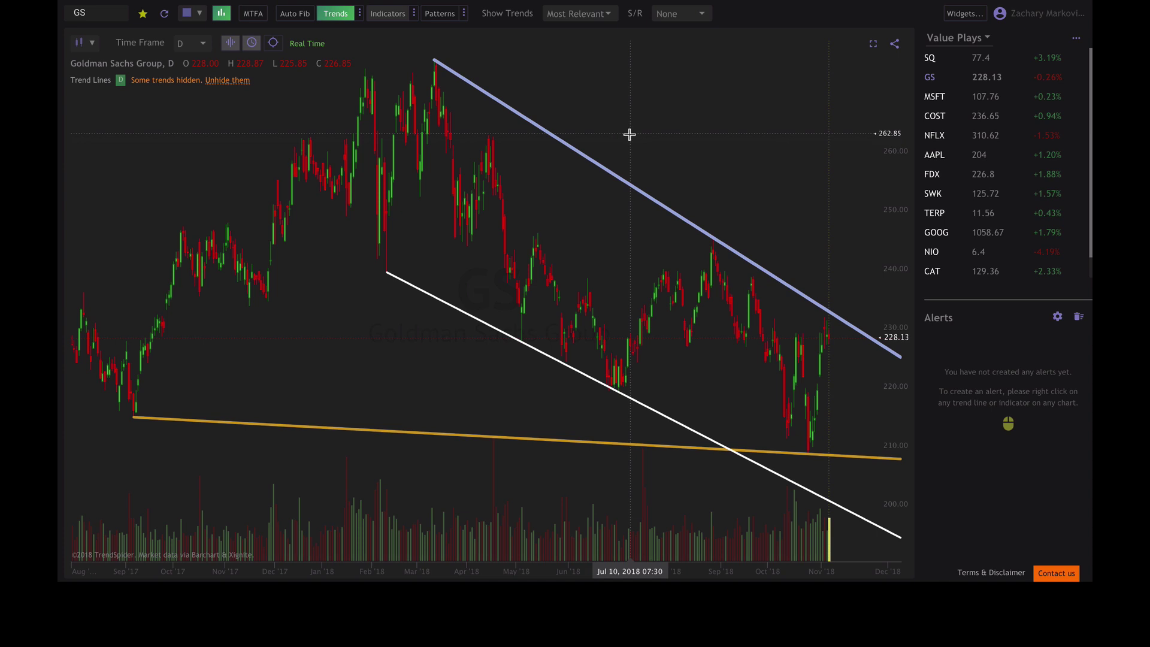
Switch the automatic trend analysis type to Enhanced so many more trendlines appear on GS.
{"action": "left_click", "coordinate": [358, 20]}
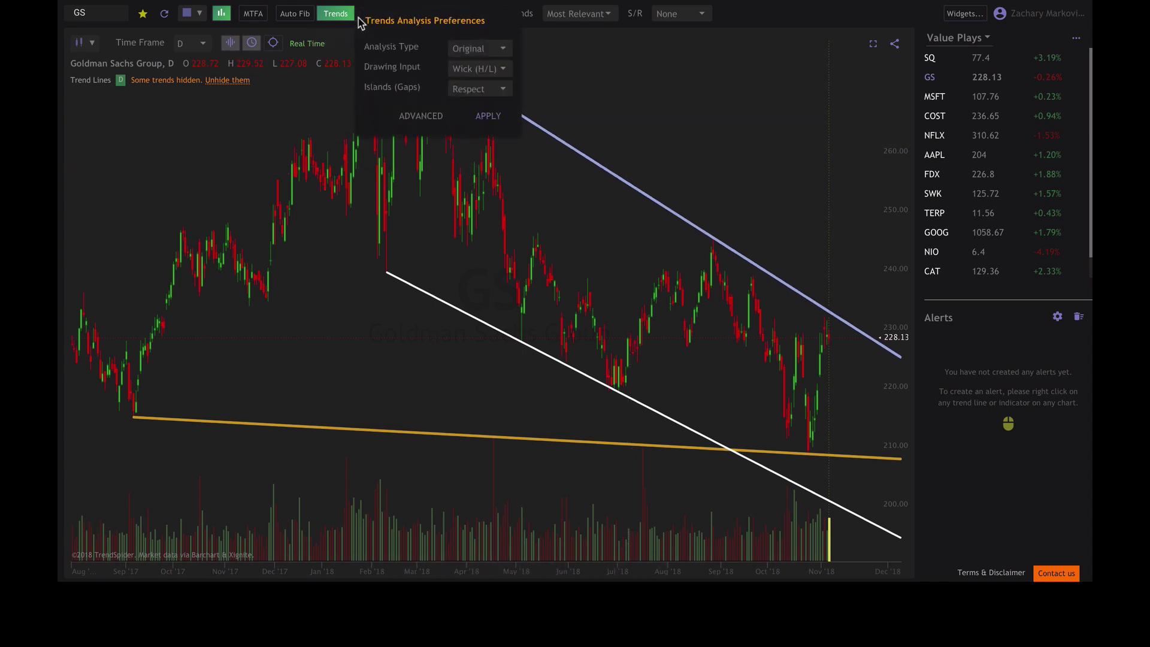
{"action": "left_click", "coordinate": [498, 52]}
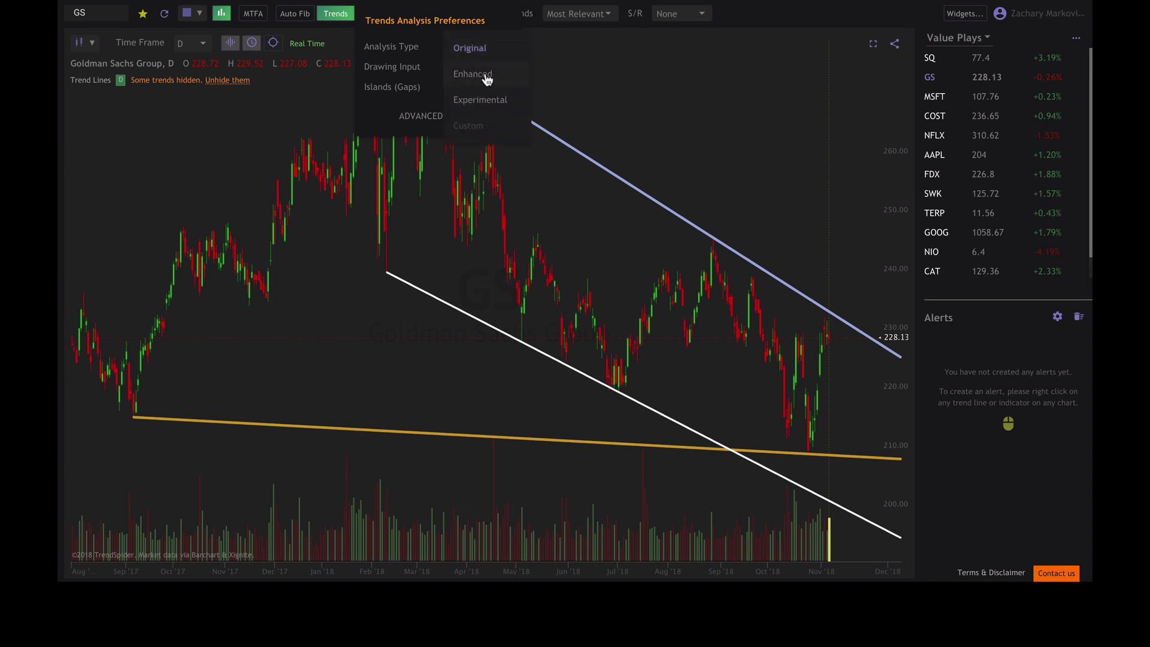
{"action": "left_click", "coordinate": [486, 78]}
{"action": "left_click", "coordinate": [489, 117]}
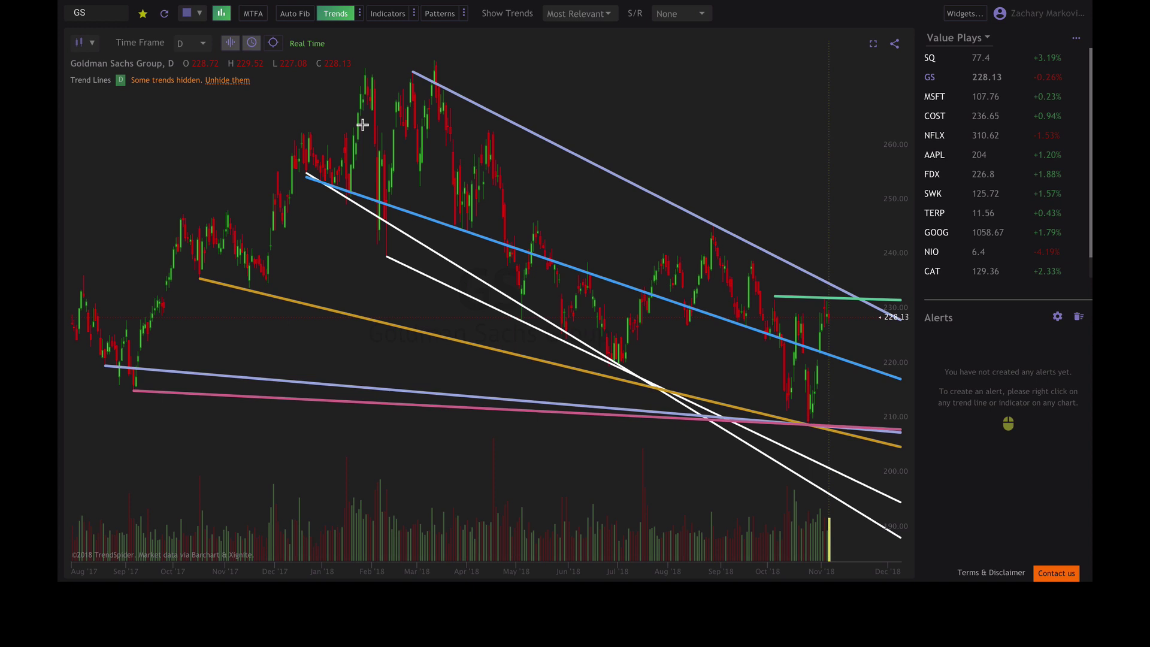
{"action": "left_click", "coordinate": [360, 13]}
Set trend analysis back to Original, with Wick (H/L) drawing input and islands respected.
{"action": "left_click", "coordinate": [491, 53]}
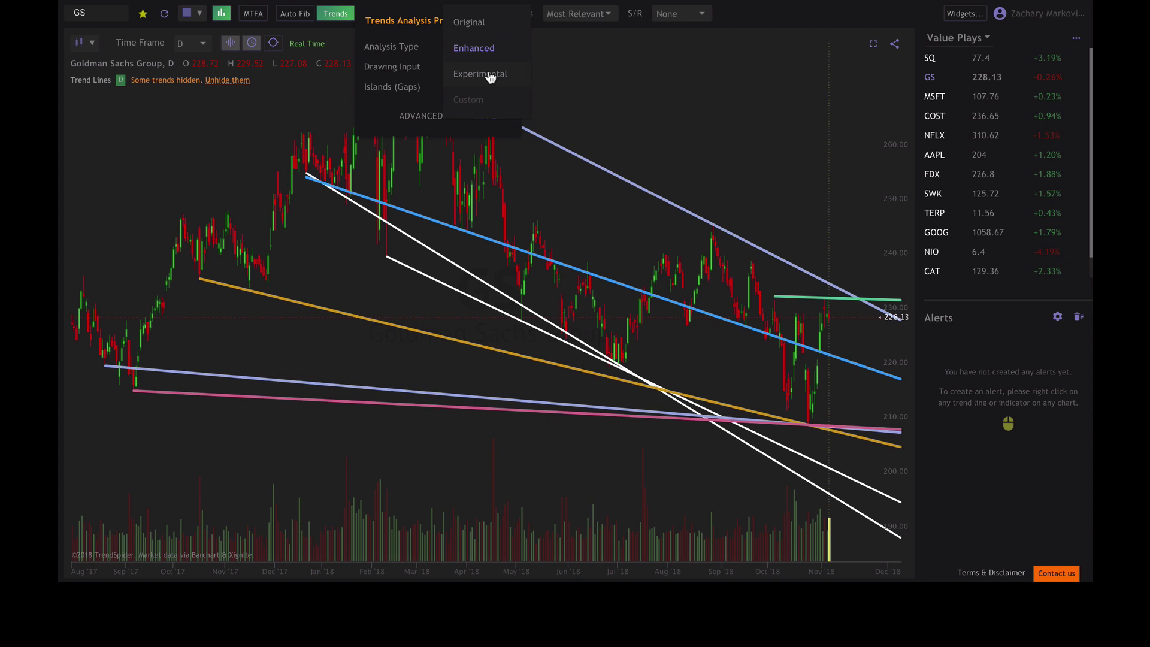
{"action": "left_click", "coordinate": [486, 25]}
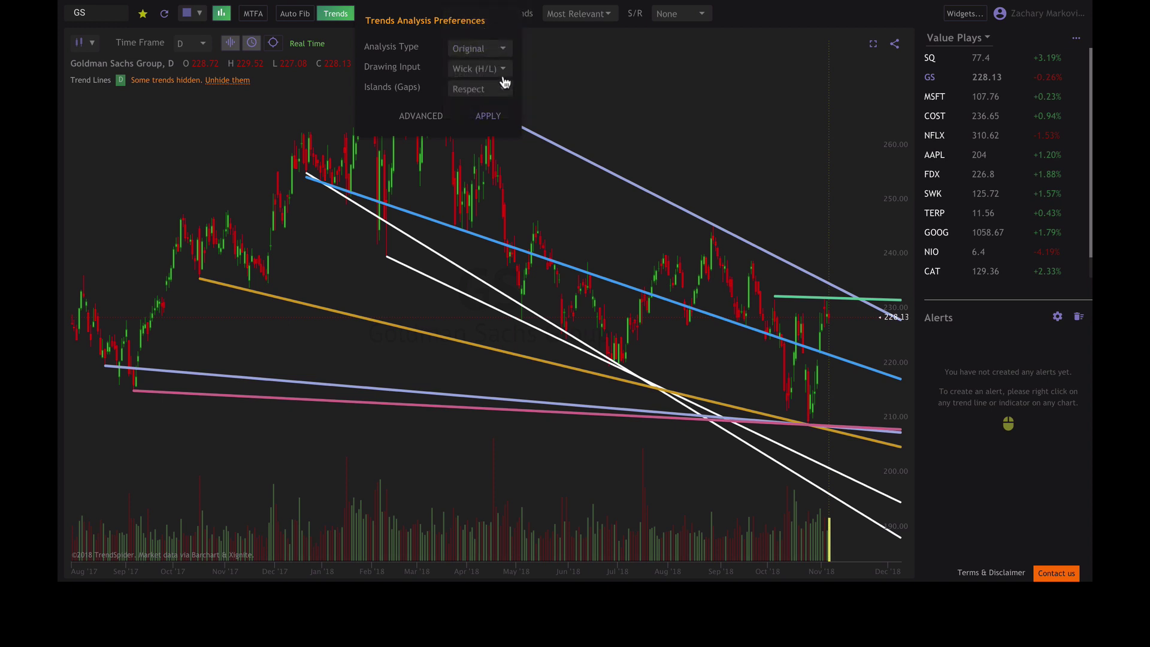
{"action": "left_click", "coordinate": [504, 82]}
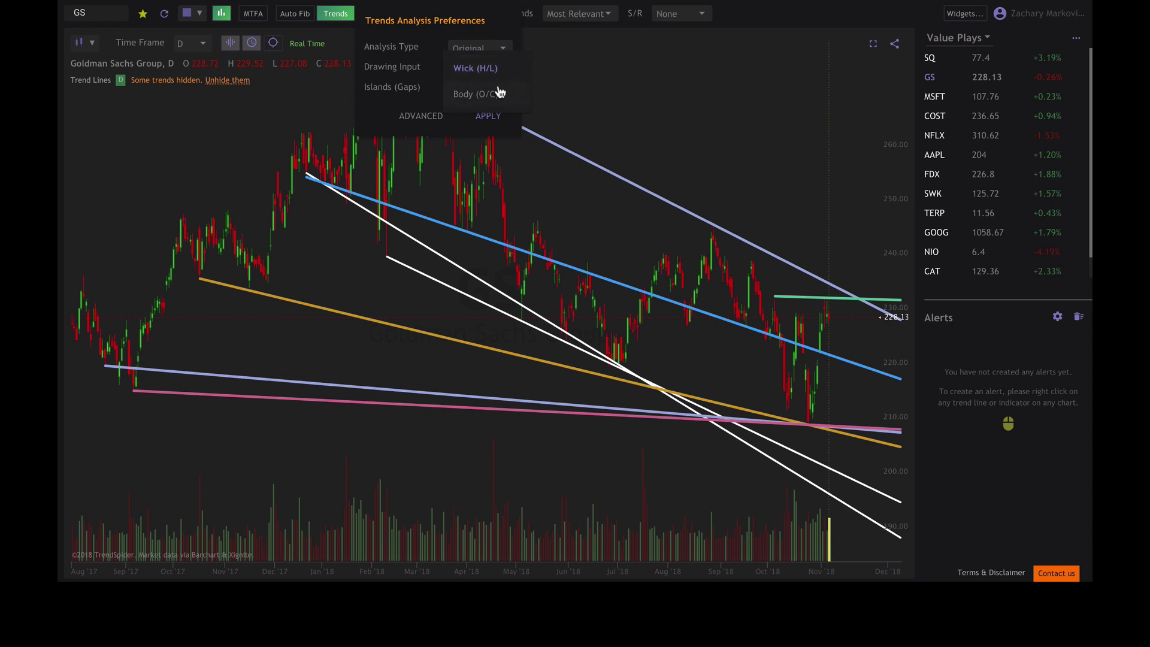
{"action": "left_click", "coordinate": [491, 72]}
{"action": "left_click", "coordinate": [502, 94]}
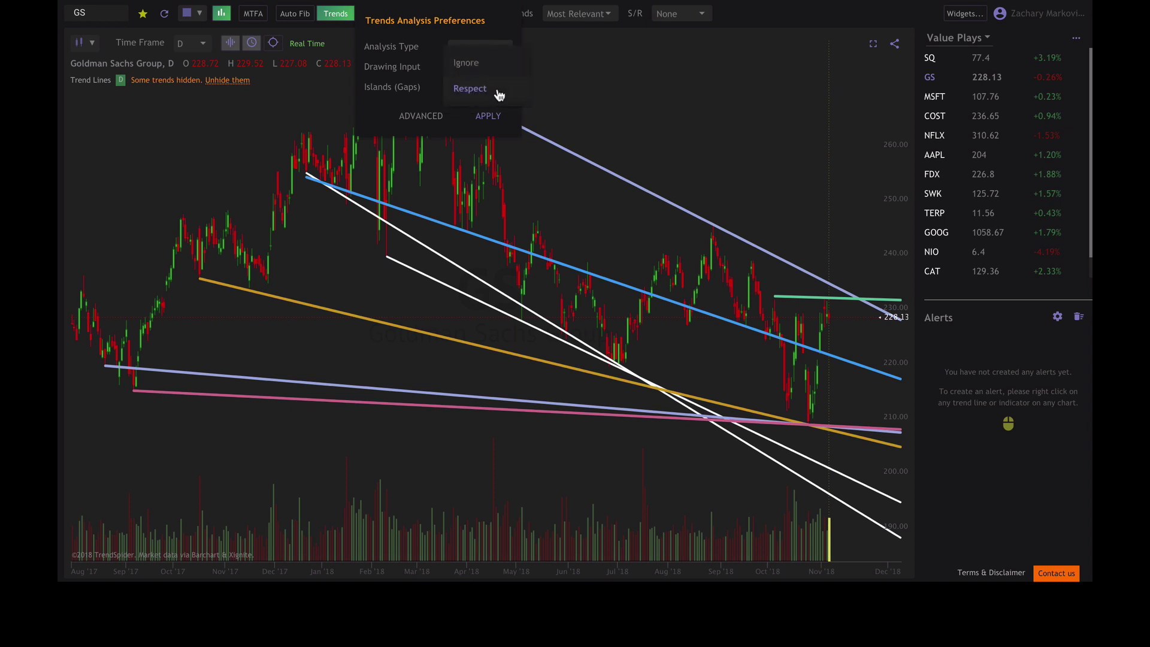
{"action": "left_click", "coordinate": [499, 95]}
{"action": "left_click", "coordinate": [496, 119]}
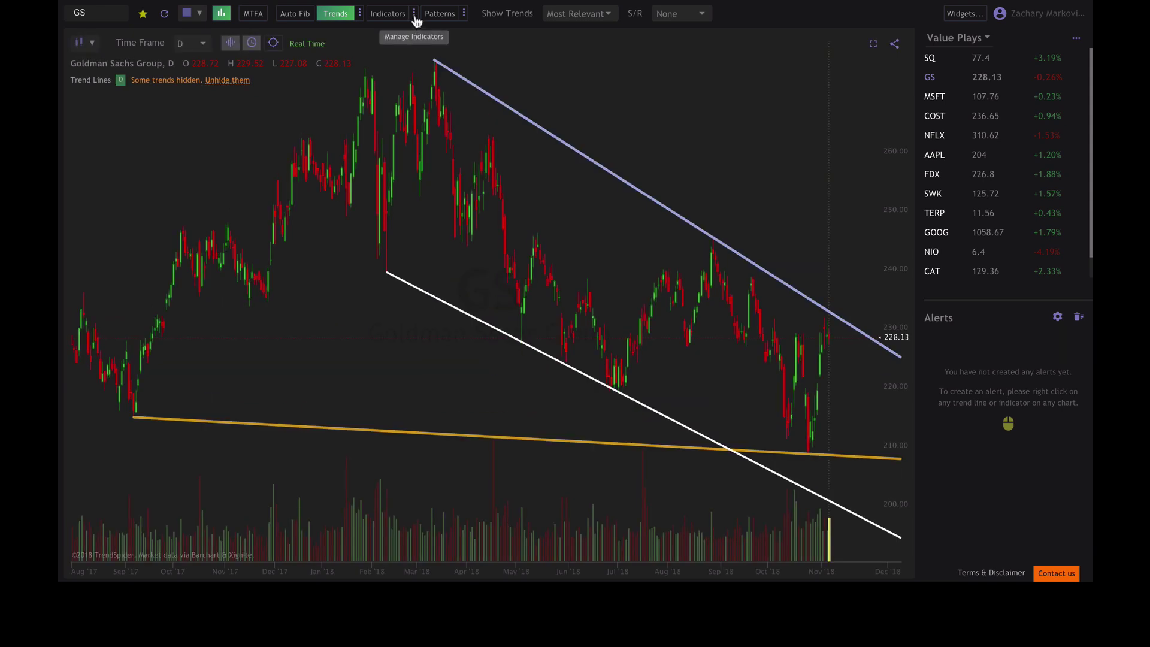
Apply the RSI, Keltner Channel, SMA 200 and MACD indicator set to the GS chart.
{"action": "left_click", "coordinate": [415, 14]}
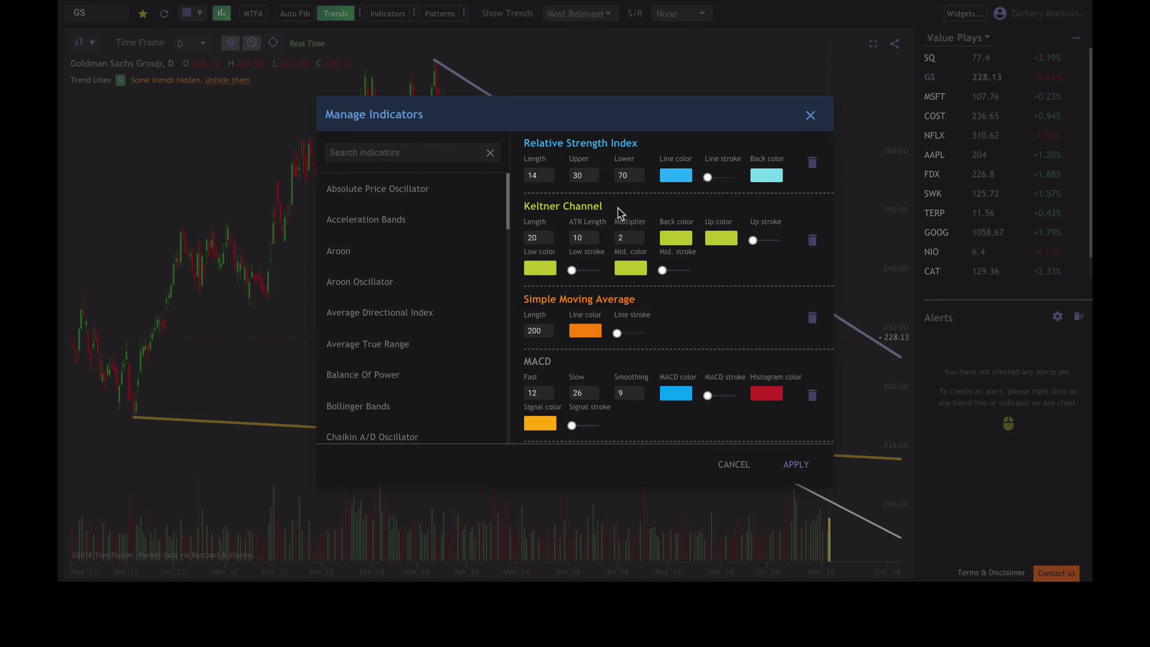
{"action": "scroll", "coordinate": [383, 256], "scroll_direction": "down", "scroll_amount": 10}
{"action": "scroll", "coordinate": [395, 249], "scroll_direction": "up", "scroll_amount": 10}
{"action": "left_click", "coordinate": [788, 459]}
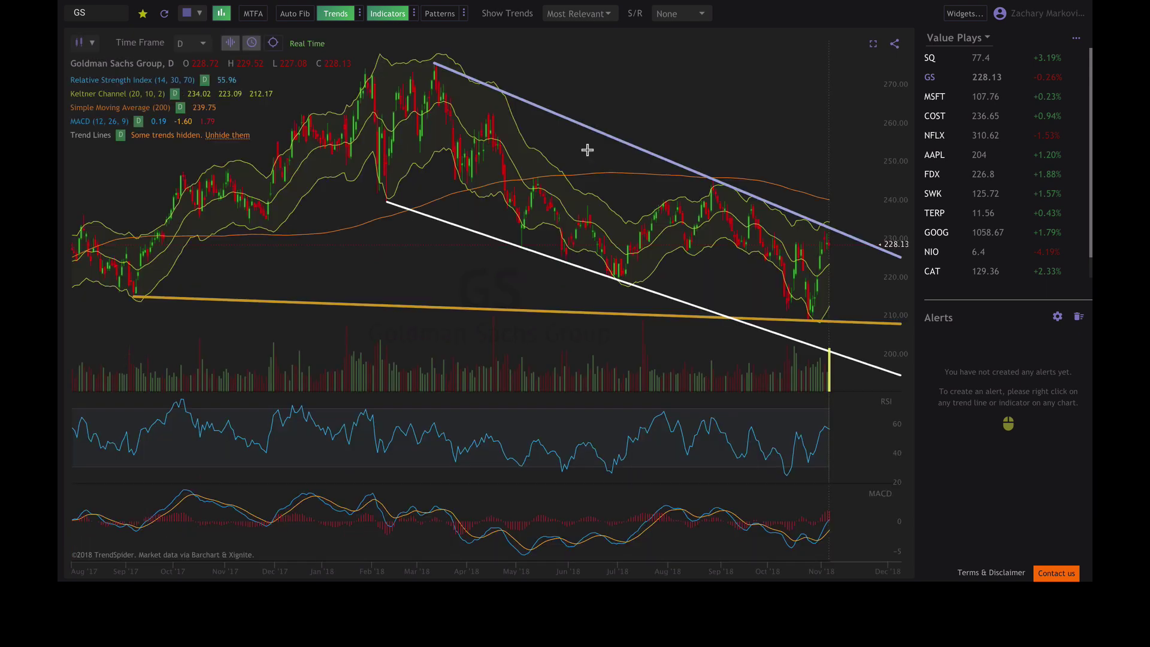
Turn on weekly multi-timeframe analysis and compress the price scale to show more range.
{"action": "left_click", "coordinate": [262, 18]}
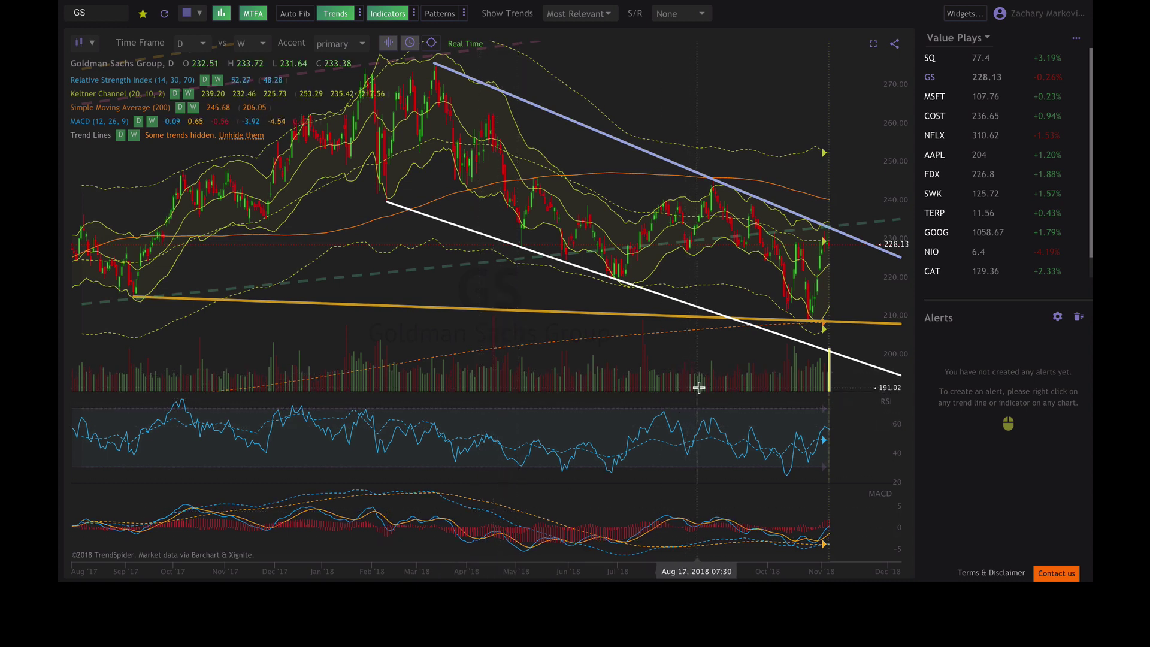
{"action": "left_click_drag", "start_coordinate": [904, 183], "coordinate": [905, 189]}
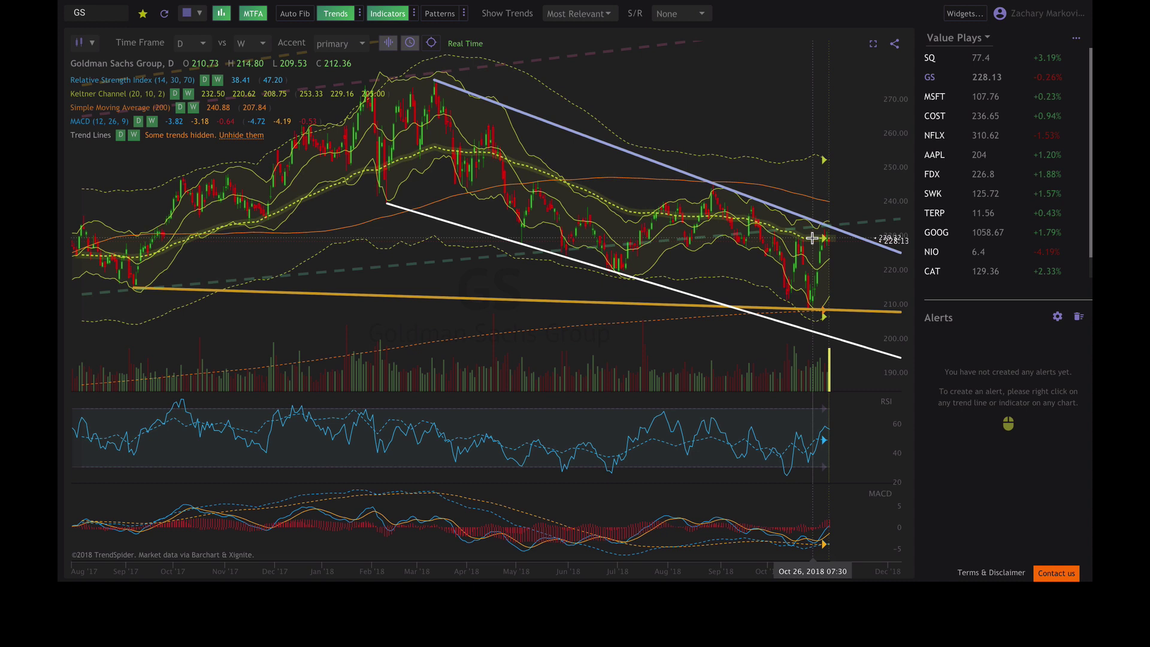
Start a Keltner midline alert with Break Through, Touch and Bounce triggers at ±$0.73 sensitivity.
{"action": "right_click", "coordinate": [826, 255]}
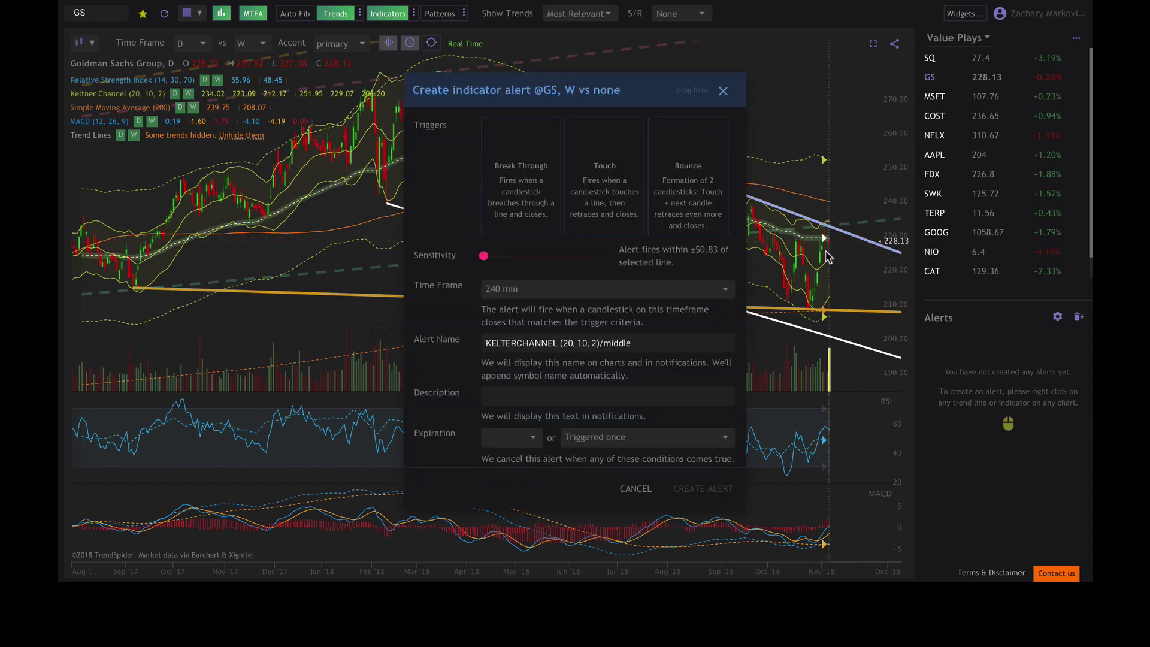
{"action": "left_click", "coordinate": [532, 188]}
{"action": "left_click", "coordinate": [629, 186]}
{"action": "left_click", "coordinate": [698, 179]}
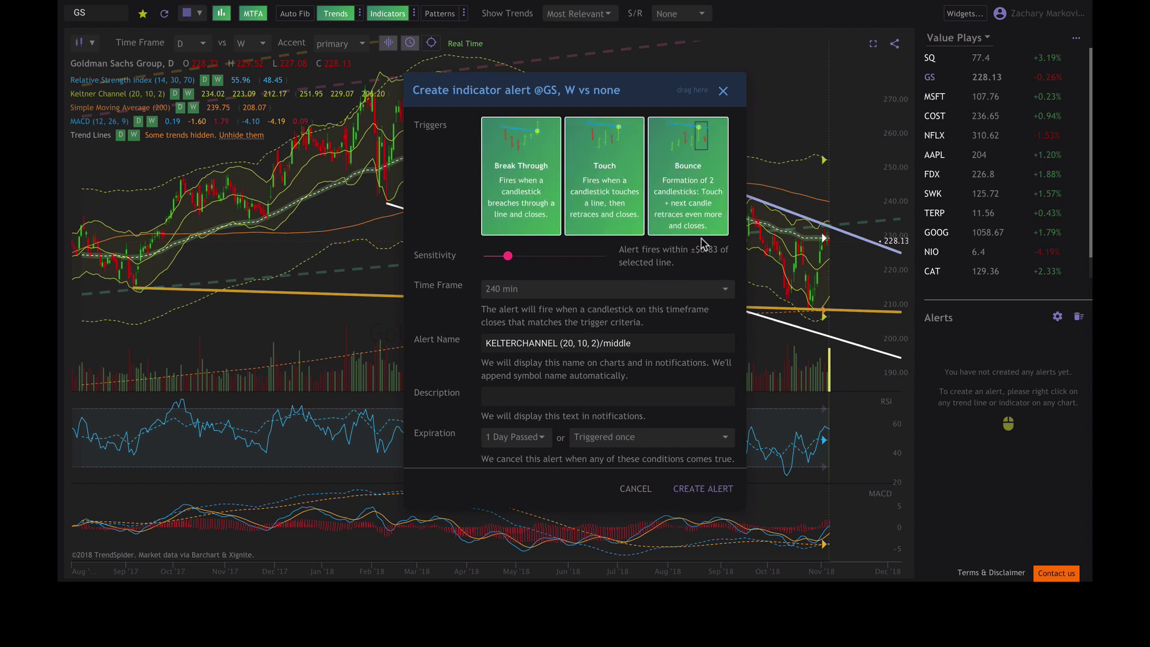
{"action": "left_click", "coordinate": [523, 257]}
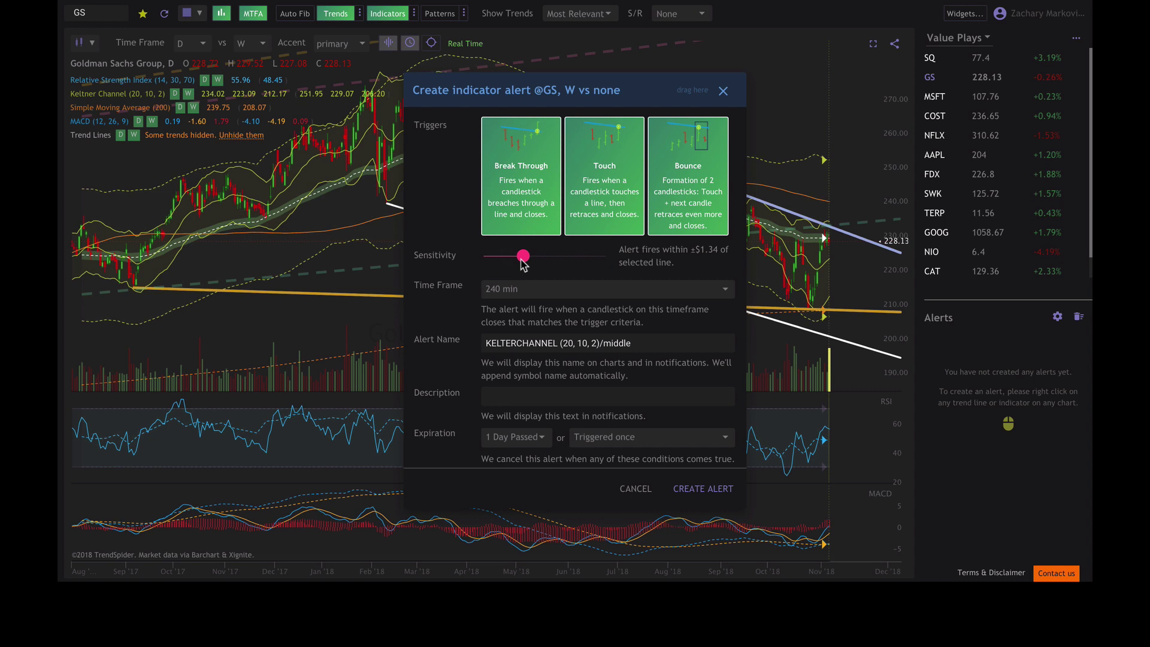
{"action": "left_click_drag", "start_coordinate": [523, 257], "coordinate": [506, 256]}
Set the alert to 15 min candles, expiring after 30 days or 5 triggers, and create it.
{"action": "left_click", "coordinate": [560, 298]}
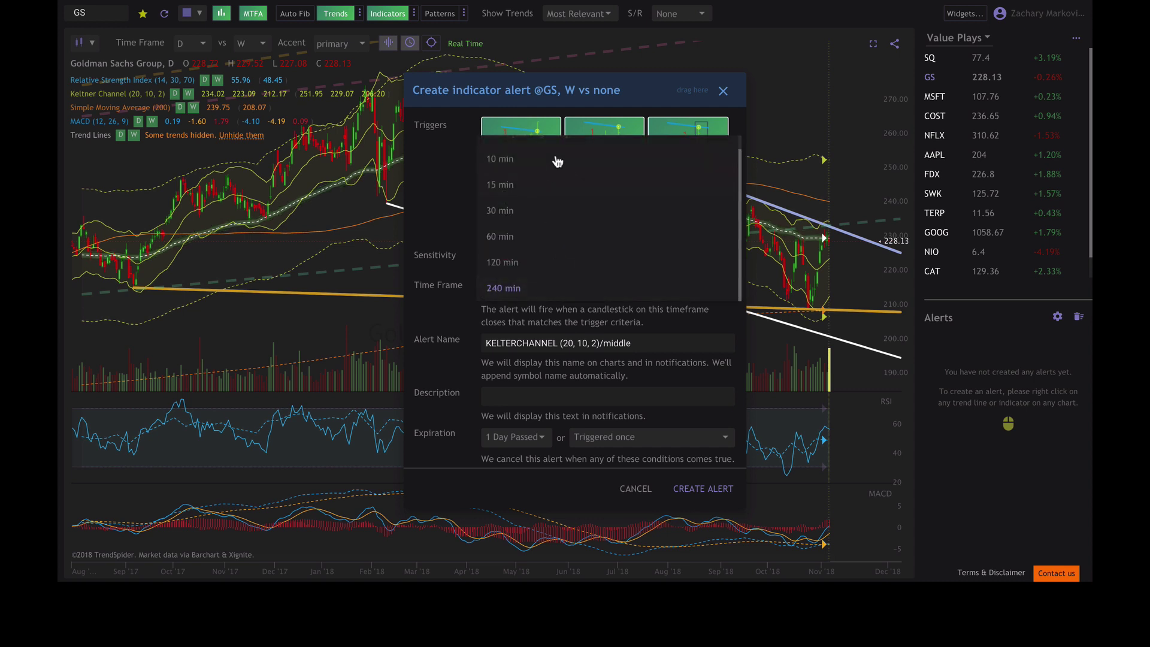
{"action": "scroll", "coordinate": [559, 184], "scroll_direction": "up", "scroll_amount": 1}
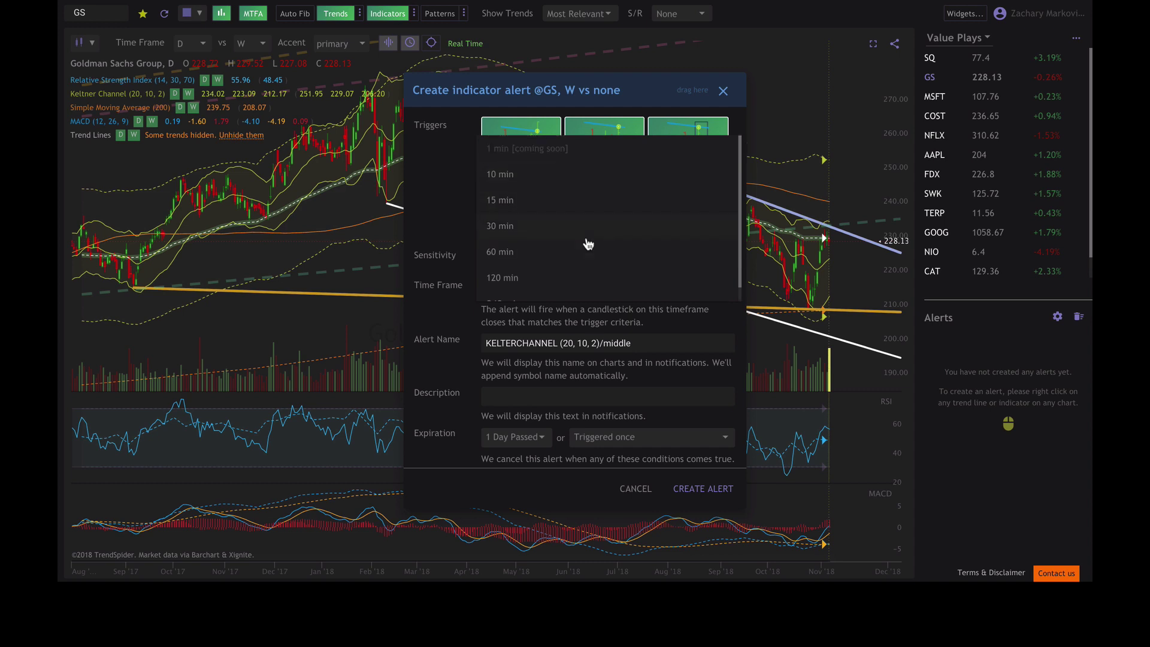
{"action": "left_click", "coordinate": [568, 204]}
{"action": "left_click", "coordinate": [584, 399]}
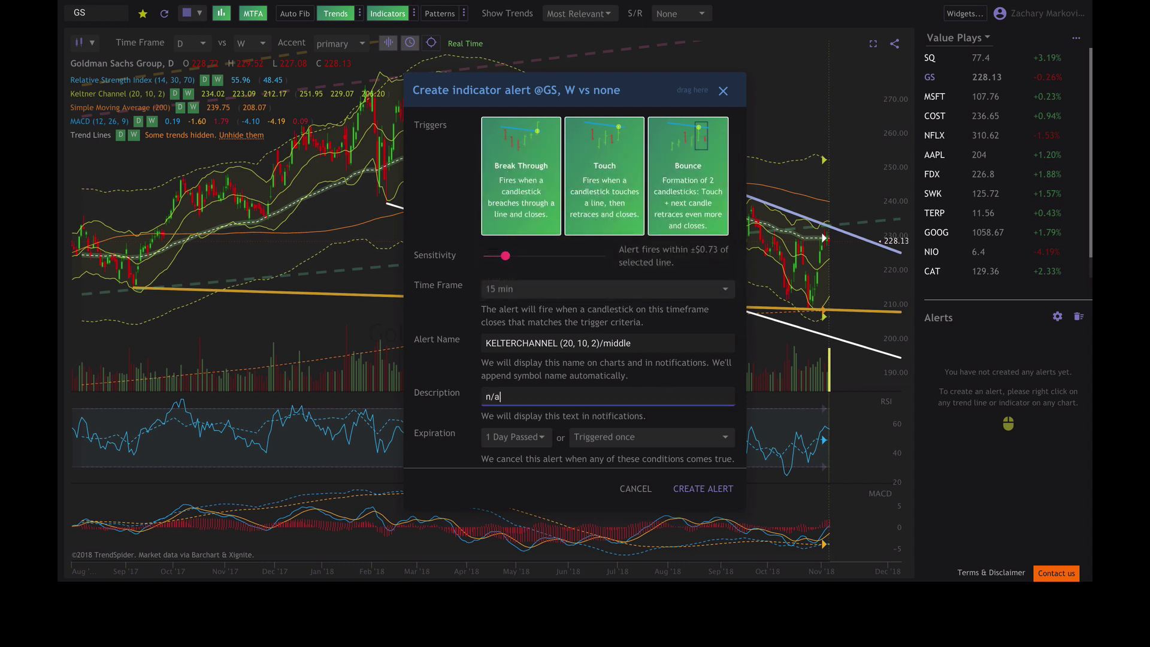
{"action": "left_click", "coordinate": [547, 442]}
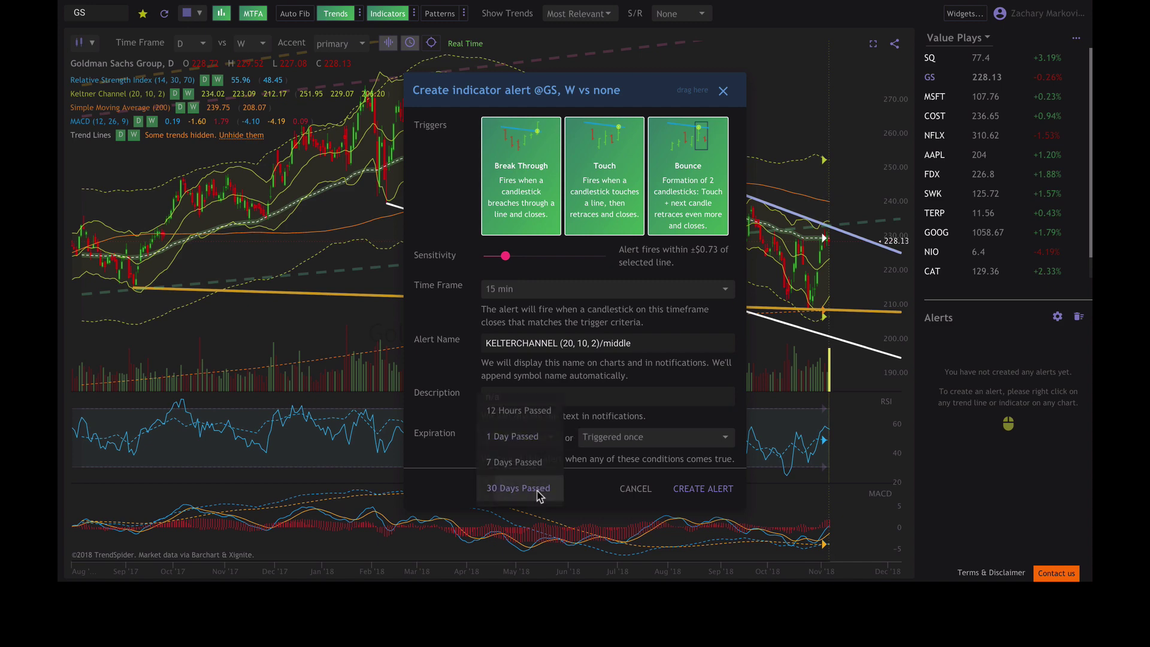
{"action": "left_click", "coordinate": [539, 489]}
{"action": "left_click", "coordinate": [649, 440]}
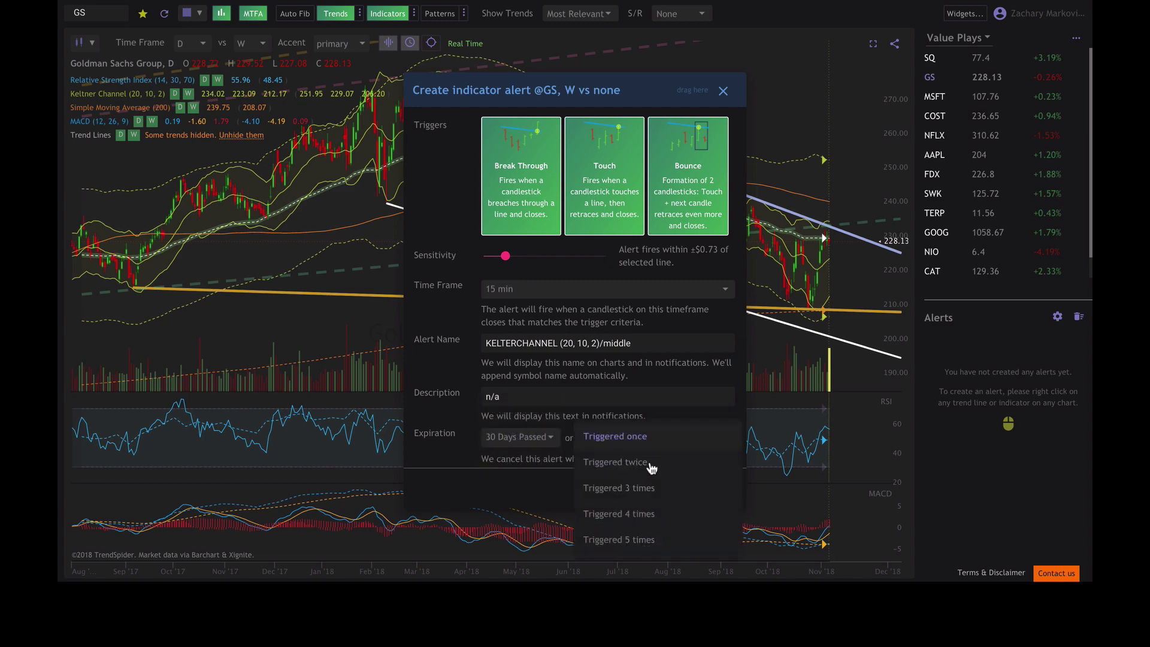
{"action": "left_click", "coordinate": [663, 545]}
{"action": "left_click", "coordinate": [697, 490]}
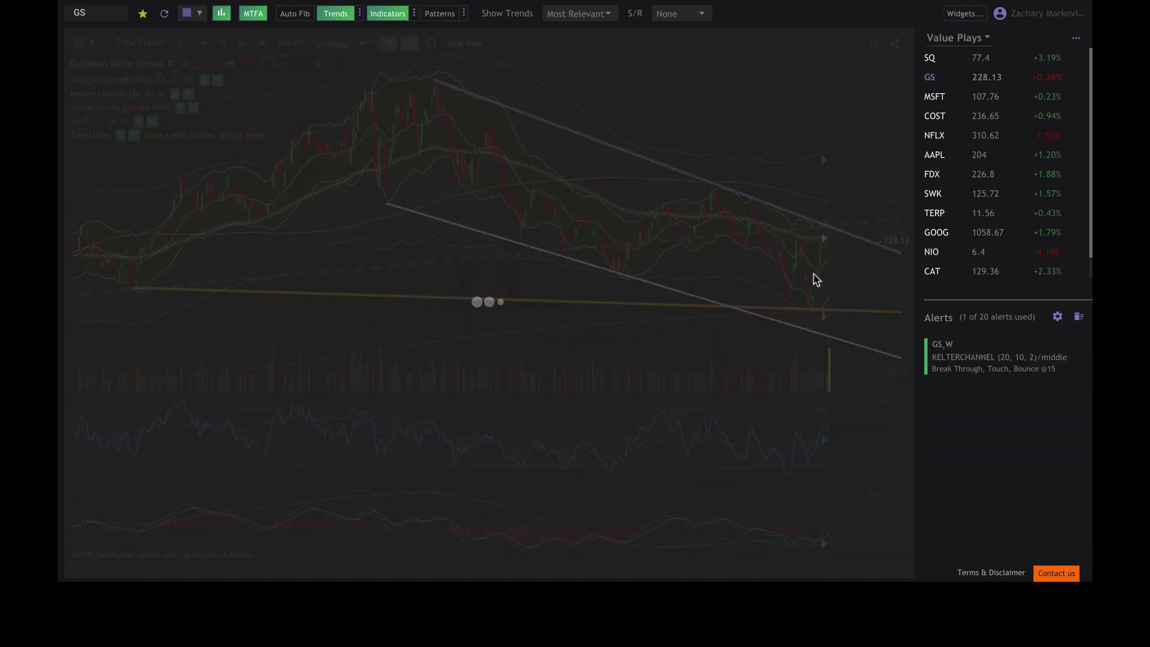